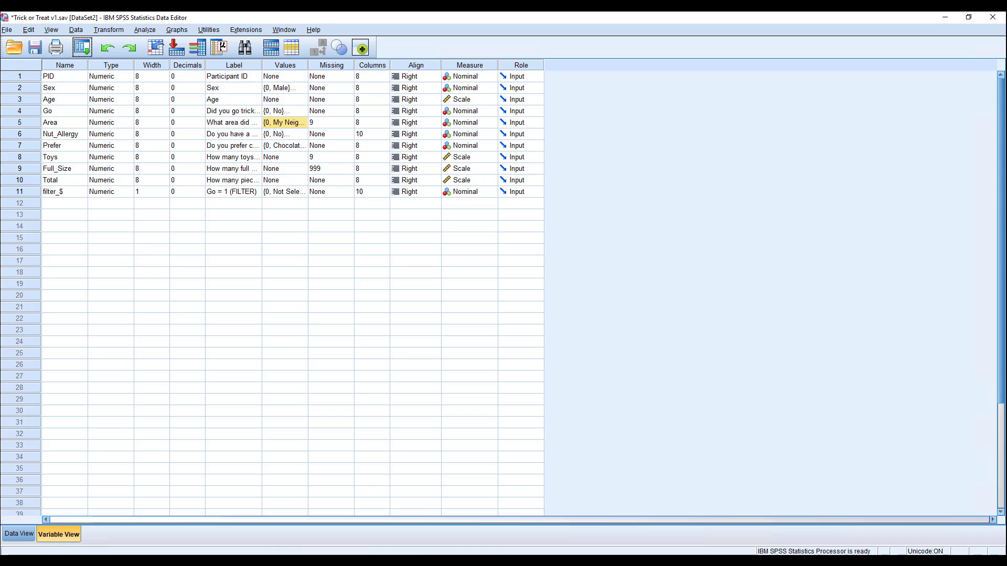
Step: Start an Independent-Samples T Test and list the available variables by name instead of label
left_click(145, 30)
mouse_move(180, 96)
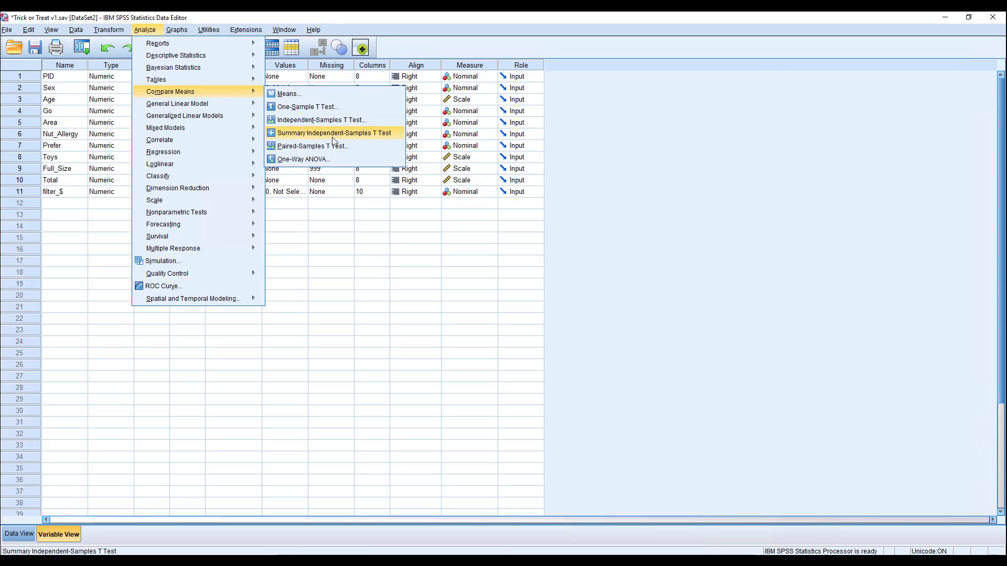
left_click(380, 126)
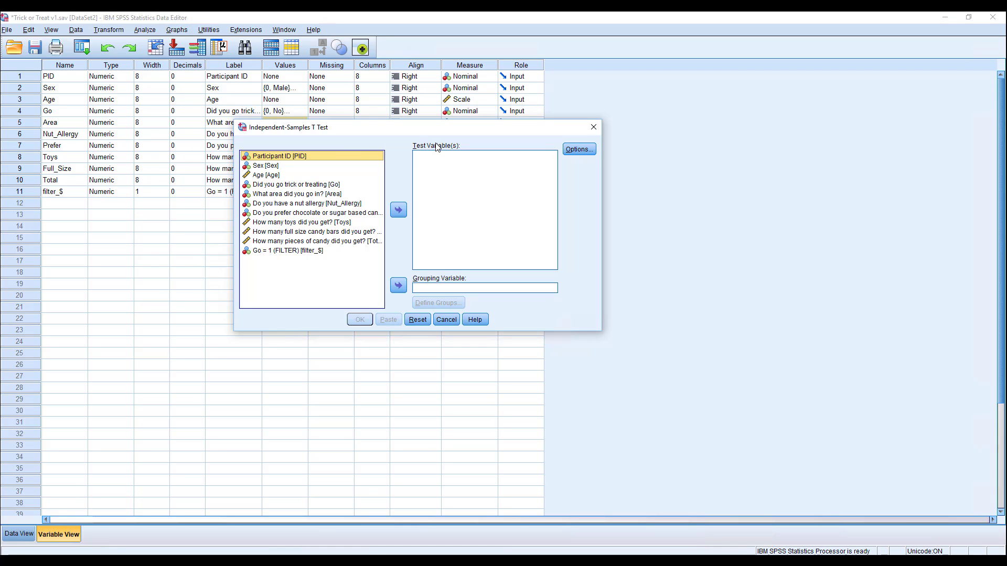
right_click(333, 212)
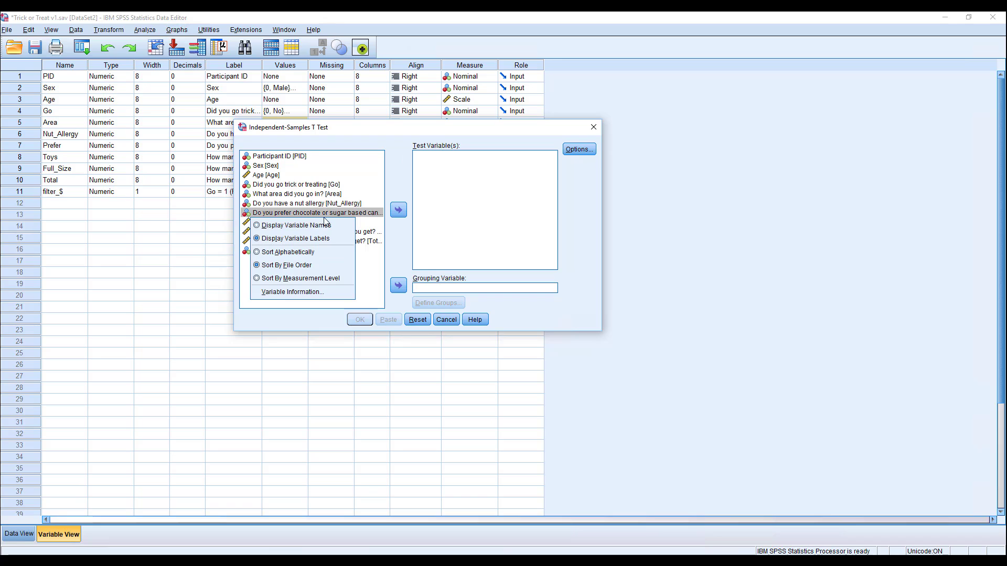
left_click(319, 226)
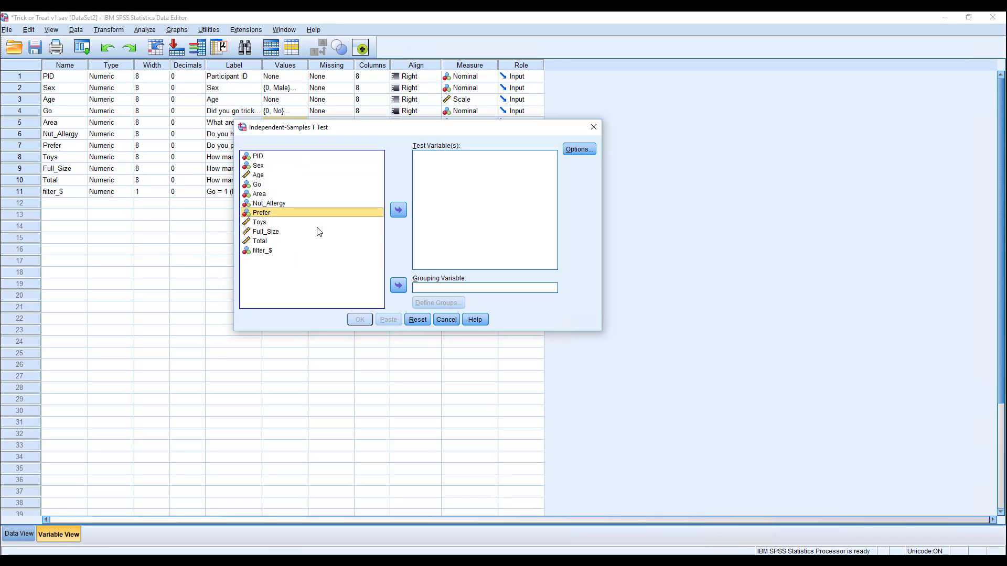
Step: Assign Total as the test variable and Nut_Allergy as the grouping variable
left_click(261, 243)
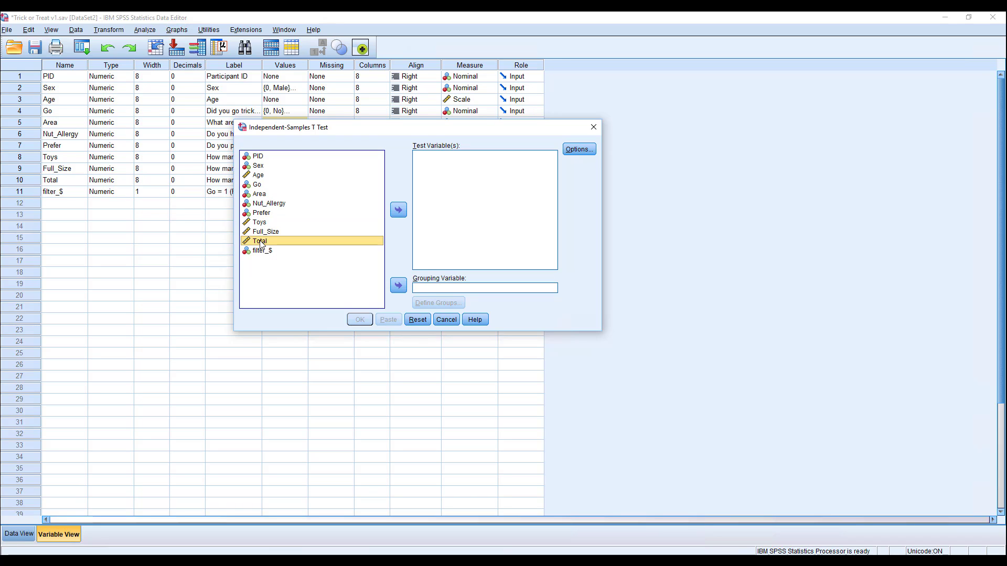
left_click(398, 211)
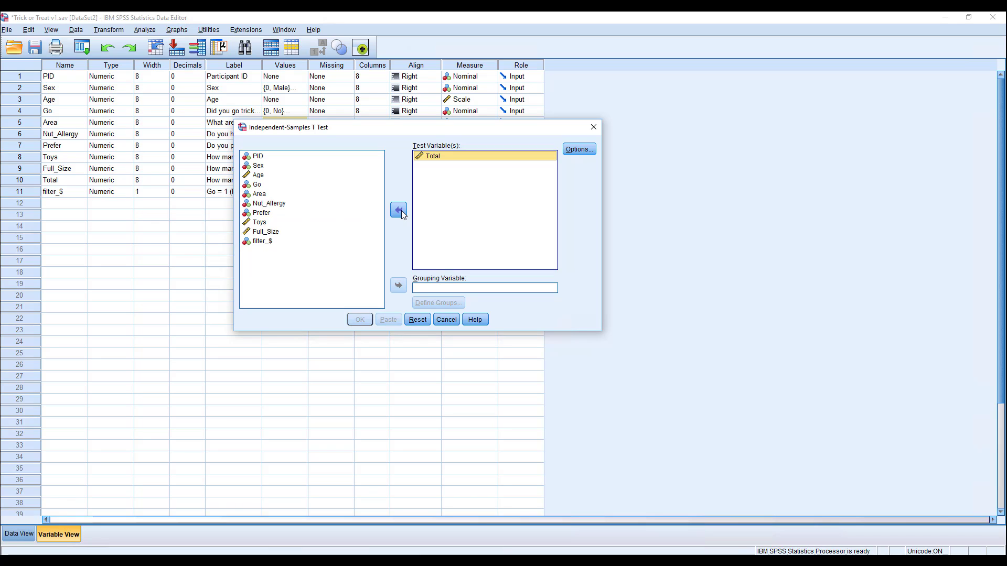
left_click(278, 206)
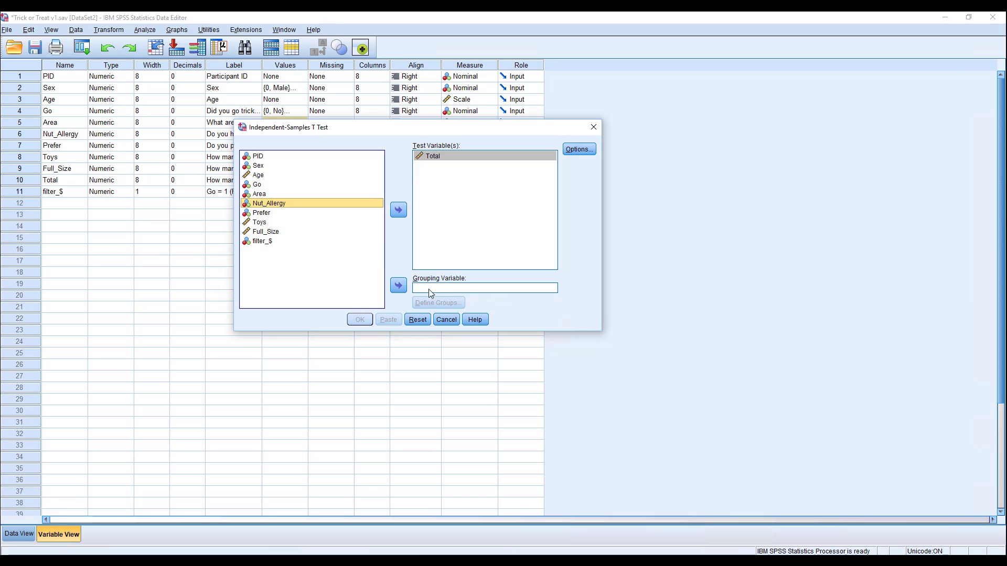
left_click(398, 286)
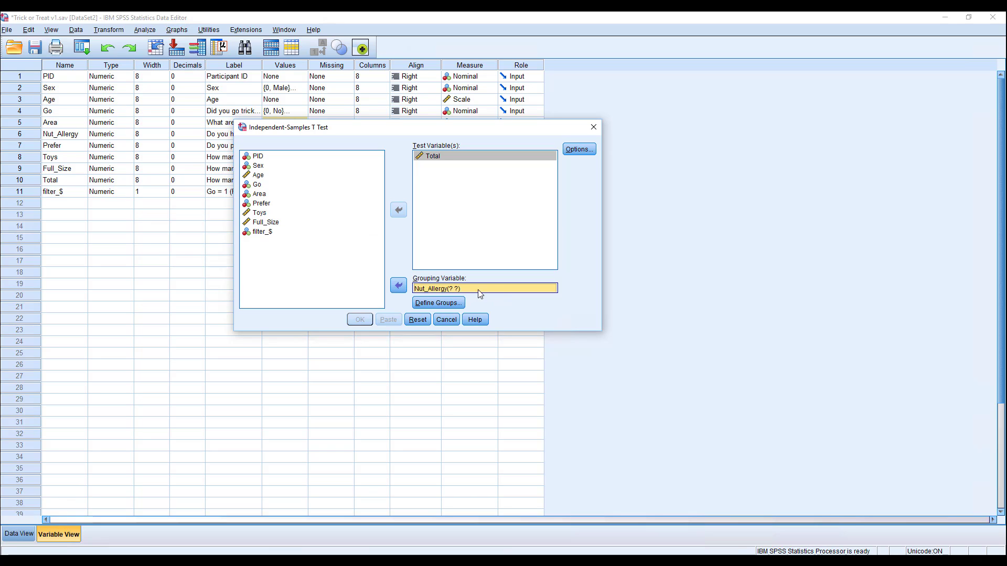
Step: Define the Nut_Allergy groups with specified values 0 for Group 1 and 1 for Group 2
left_click(444, 304)
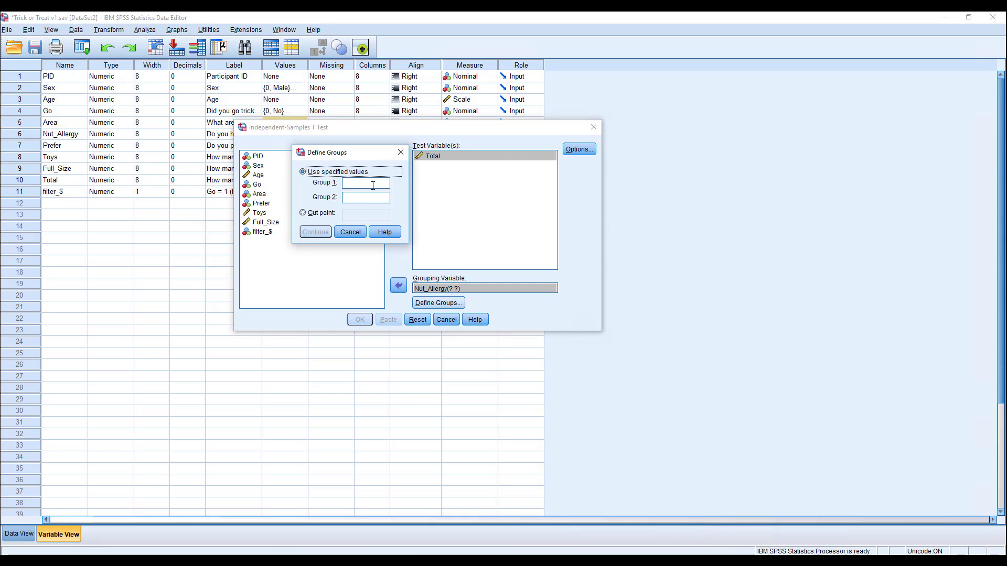
left_click(373, 185)
type("1")
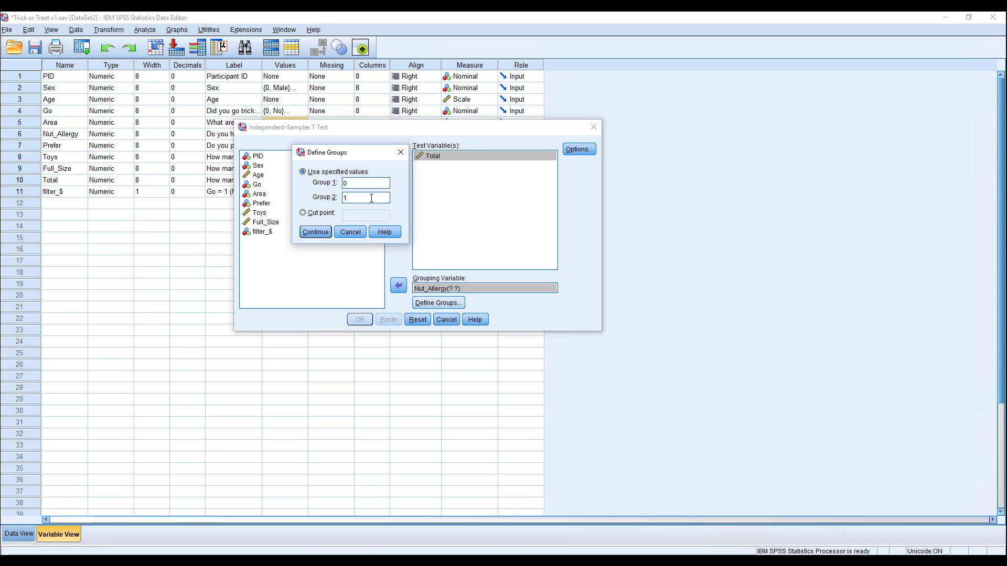
left_click(316, 231)
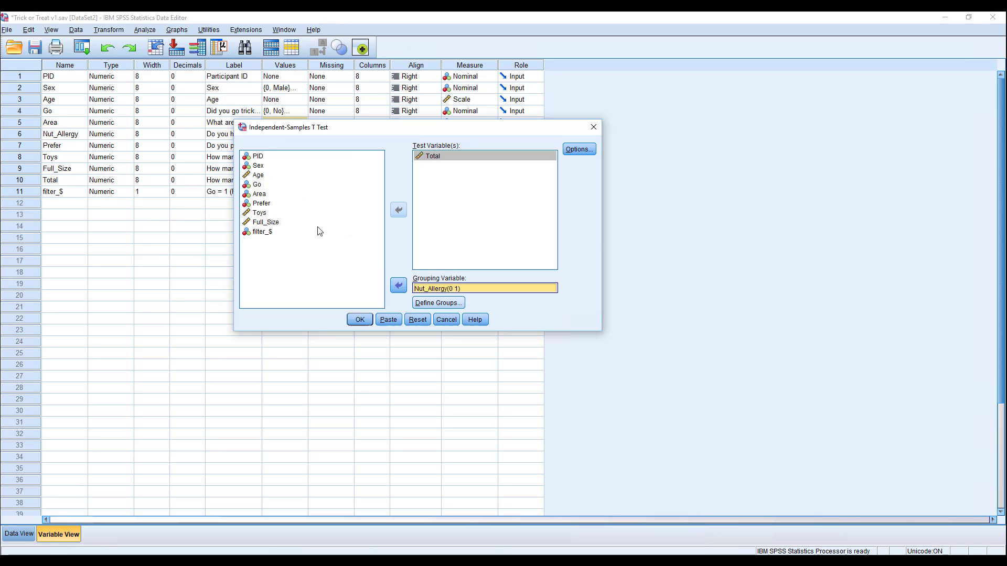
Step: Check the confidence interval and missing-value options without changing them, and run the t-test
left_click(579, 150)
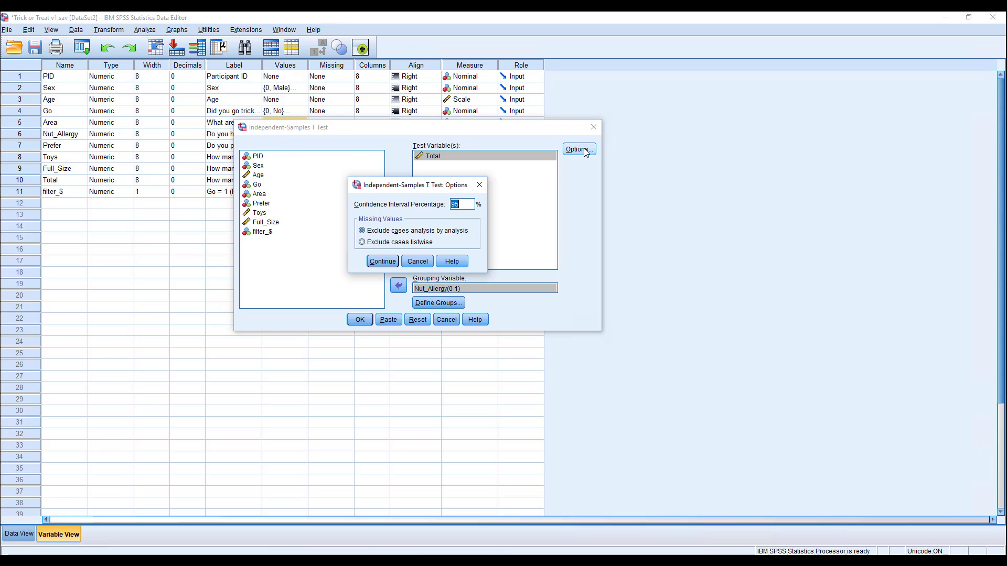
left_click(422, 262)
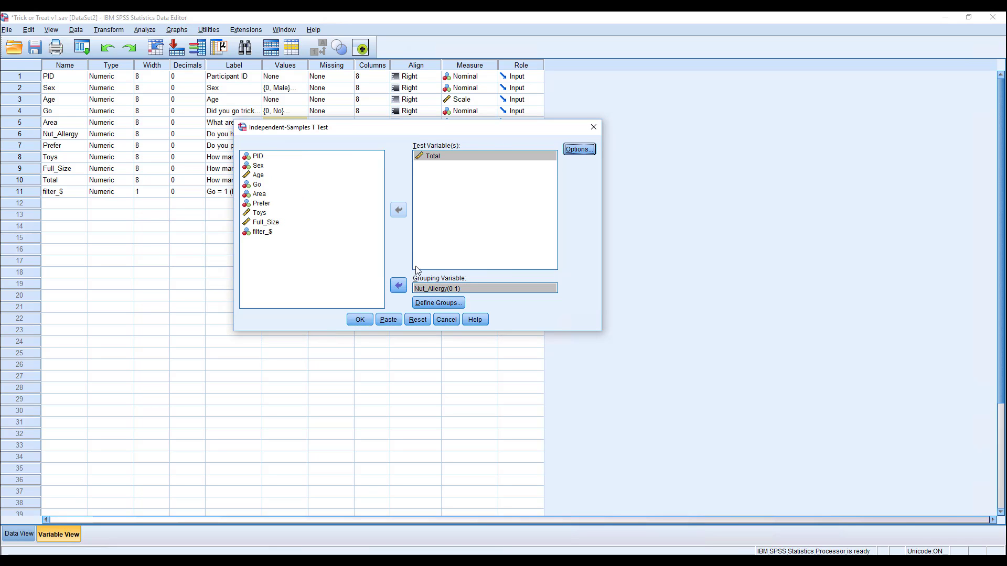
left_click(359, 320)
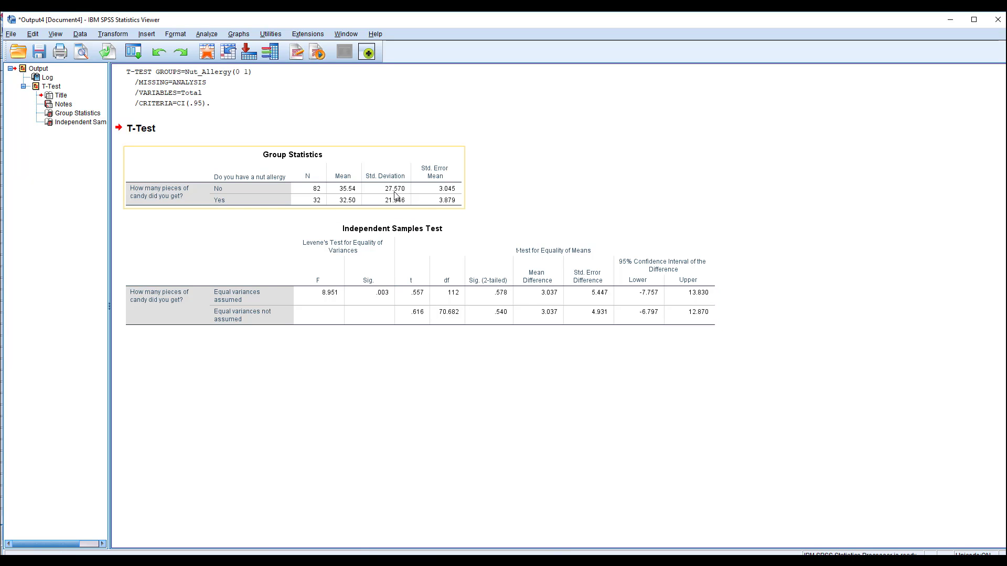
Step: Arrange the output viewer side by side with the Word document Document1 and zoom the document out to 96%
left_click_drag(662, 20, 1004, 117)
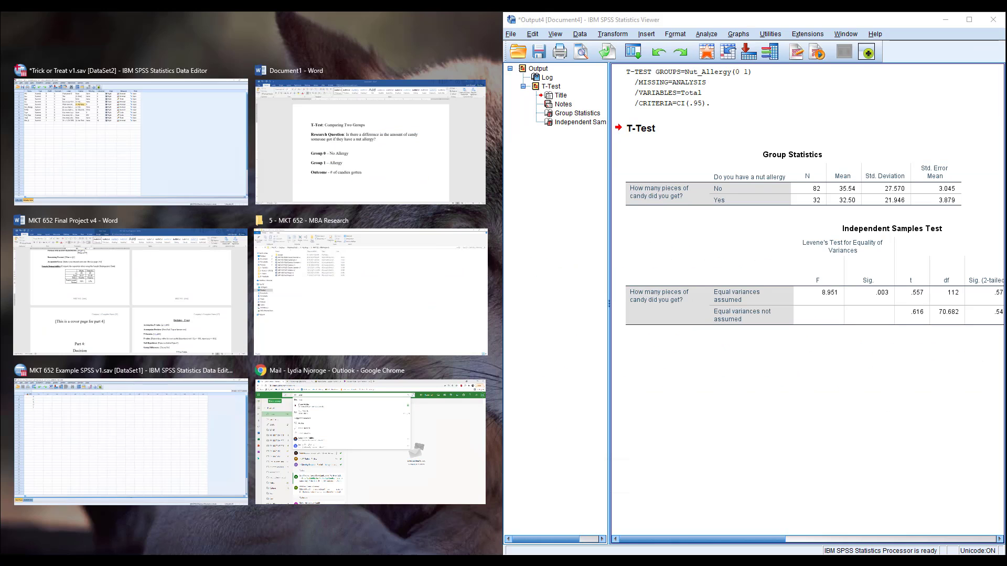
left_click(315, 157)
scroll(320, 252, "down", 5)
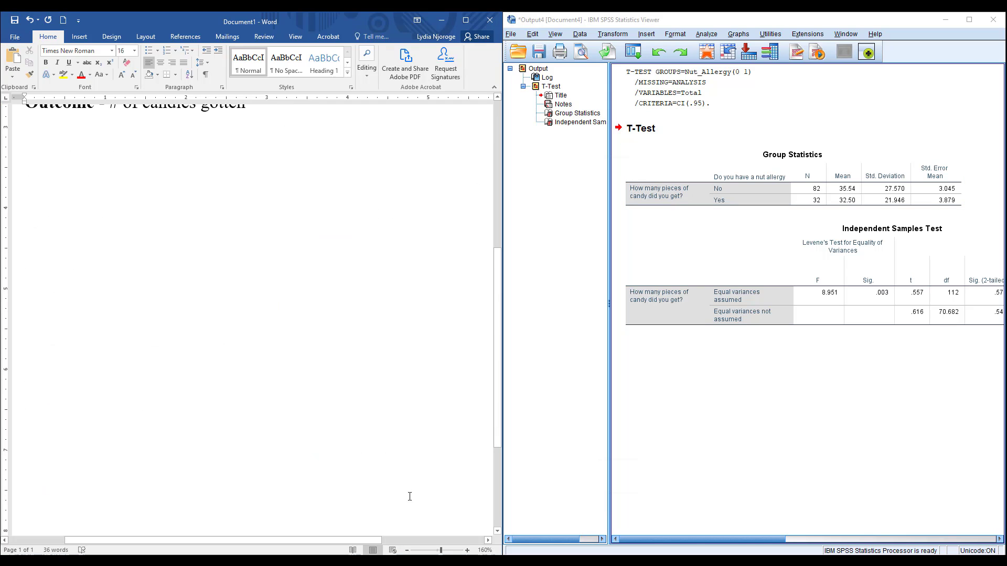
left_click_drag(440, 551, 435, 550)
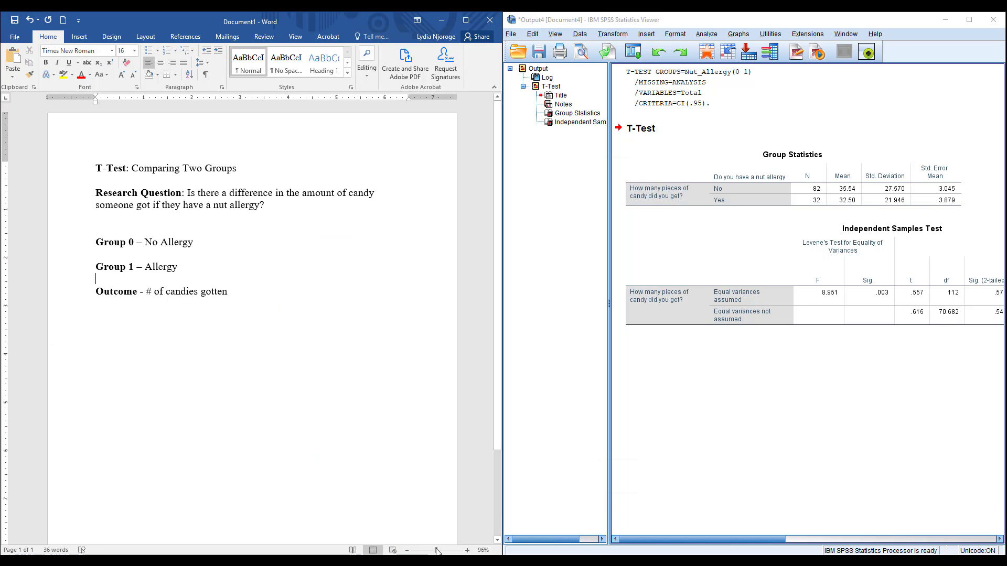
scroll(302, 363, "down", 3)
Step: Copy the Group Statistics table into the Word document below the Outcome line and narrow its "Do you have a nut allergy" column
left_click(731, 188)
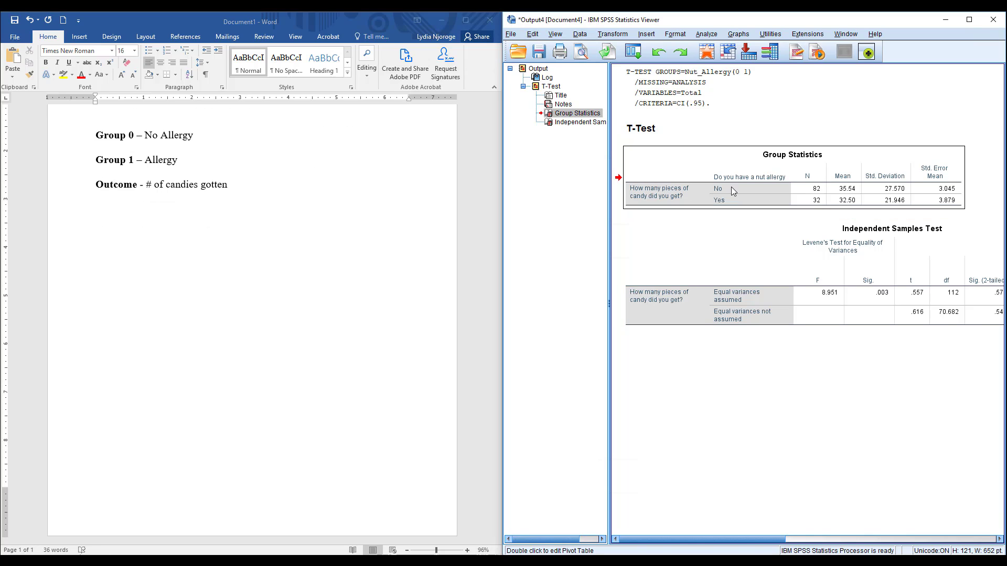
right_click(731, 186)
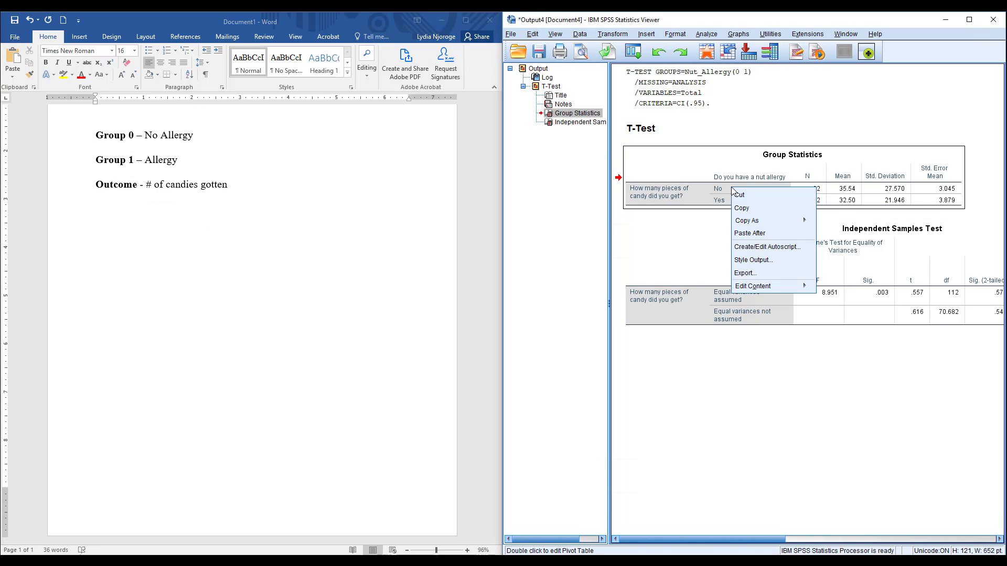
left_click(756, 207)
left_click(126, 339)
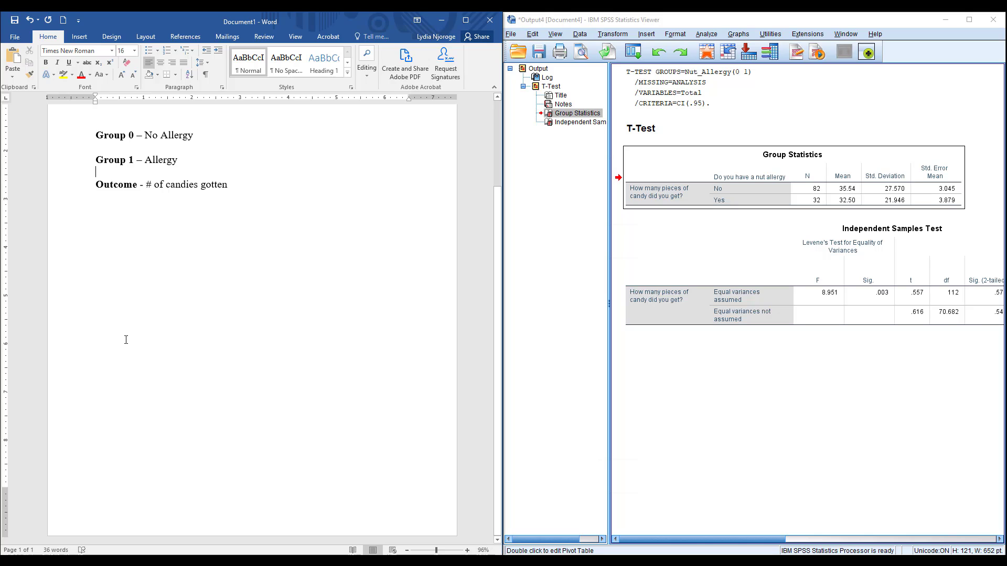
left_click(139, 309)
key("Return")
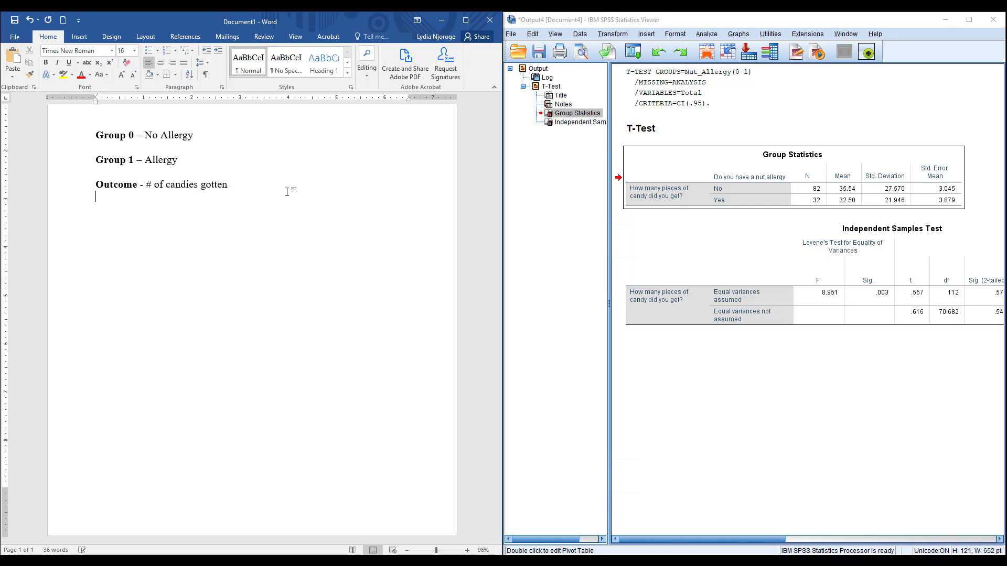
key("ctrl+v")
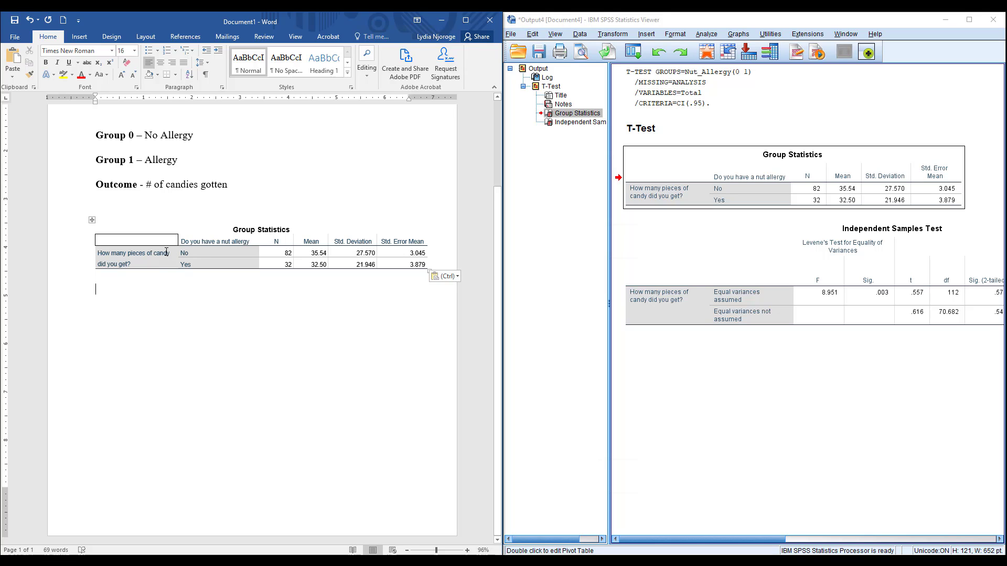
left_click(200, 250)
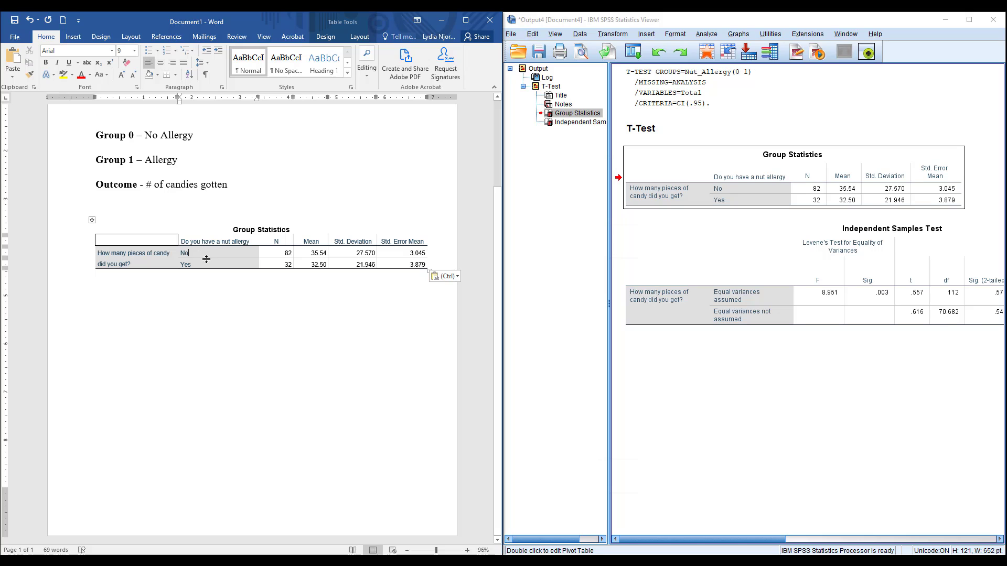
left_click_drag(254, 97, 219, 88)
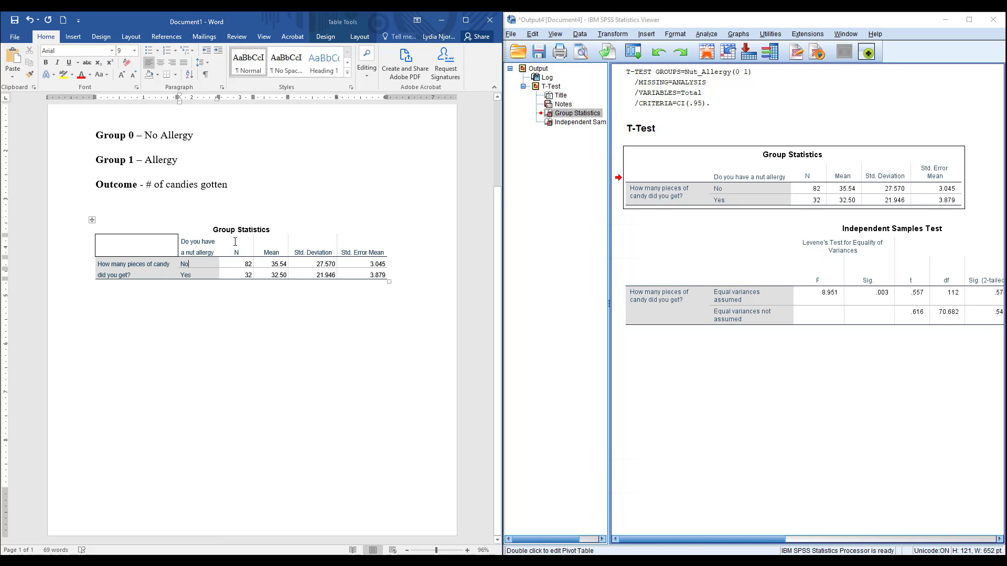
Step: Copy the Independent Samples Test table from the output into the Word document, below the Group Statistics table
left_click(751, 281)
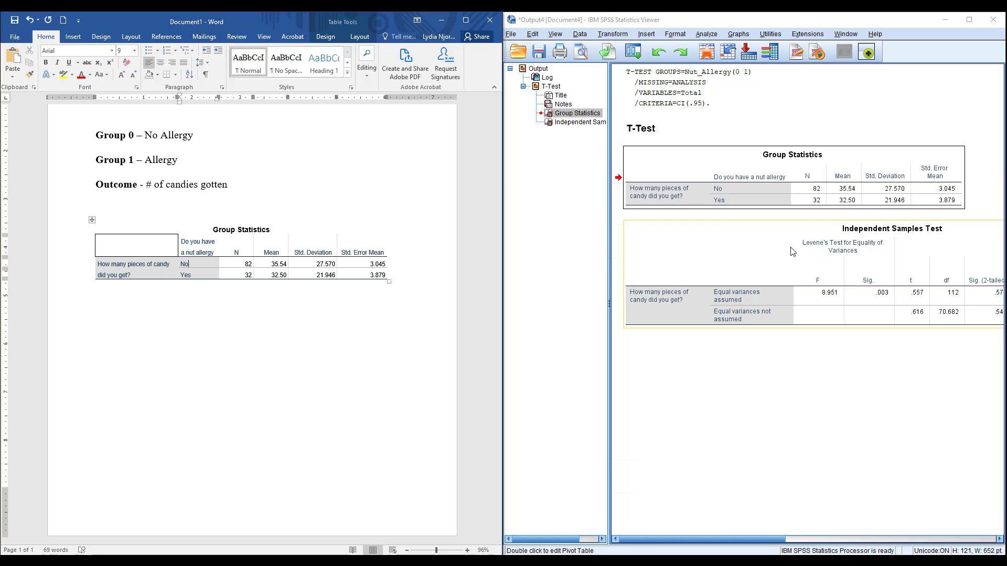
right_click(800, 263)
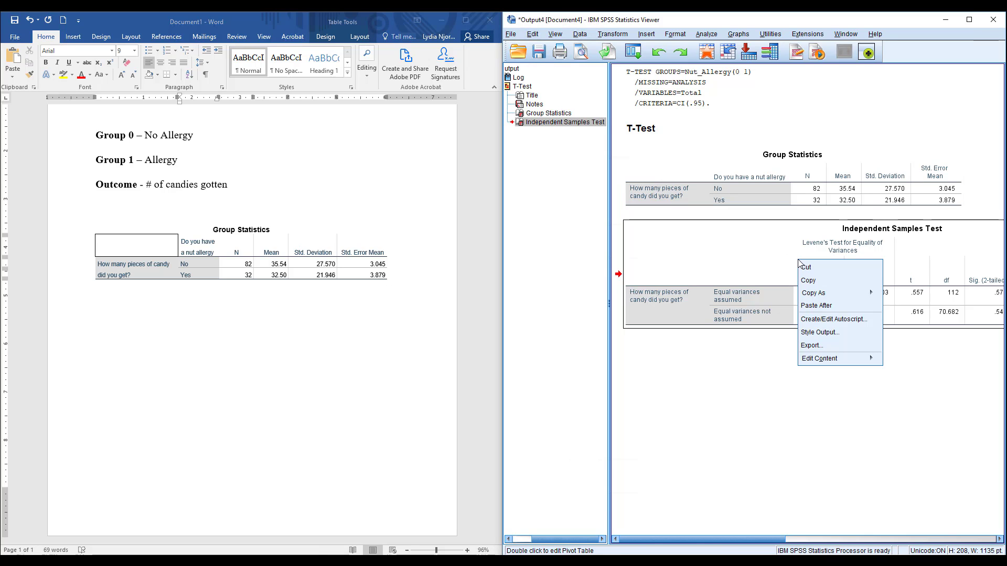
left_click(825, 282)
left_click(372, 406)
left_click(402, 388)
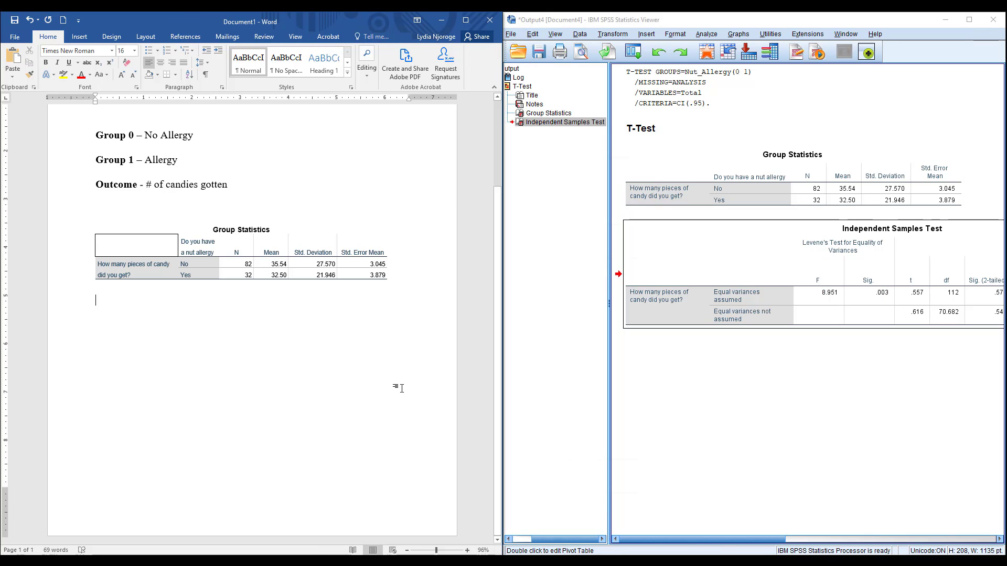
key("Return")
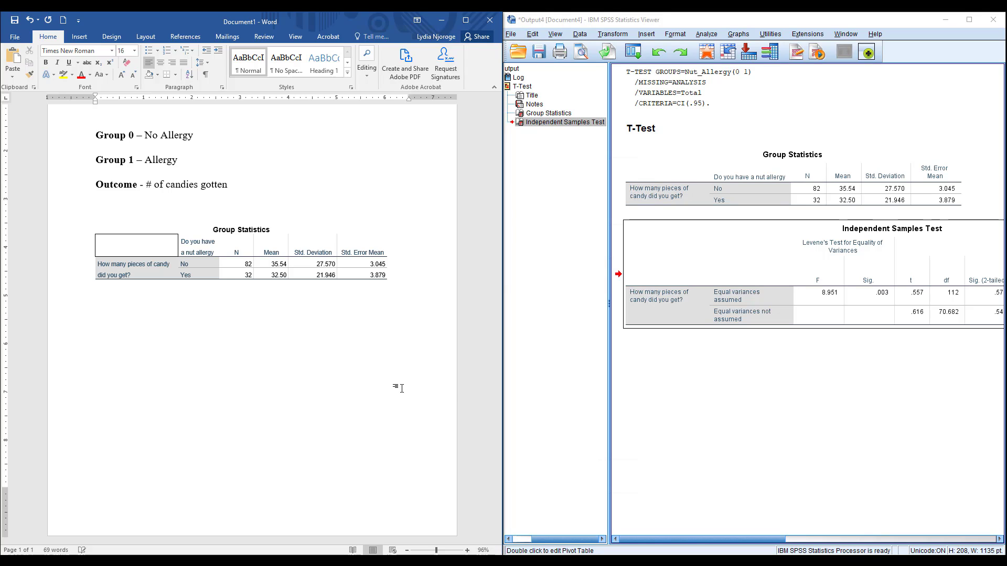
key("ctrl+v")
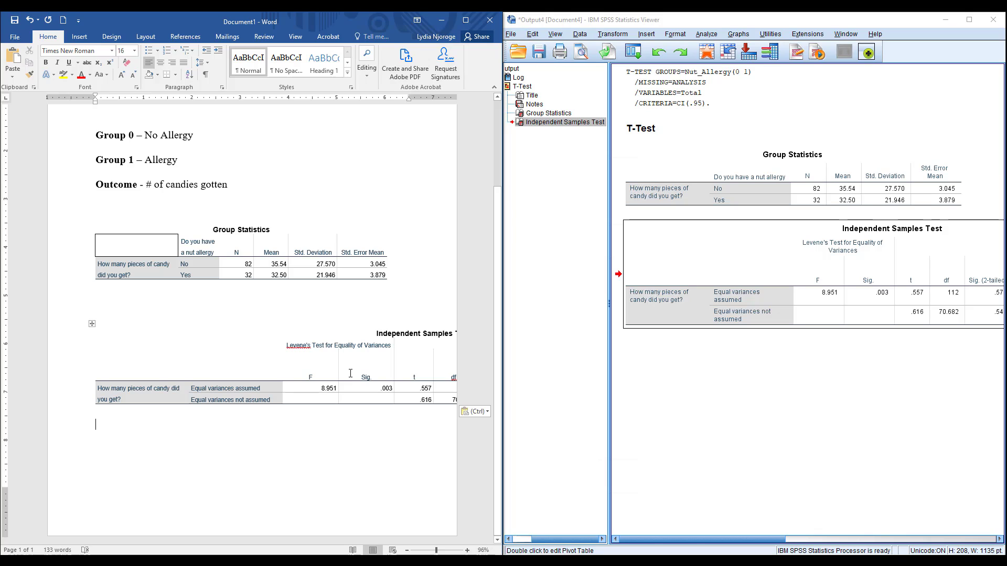
Step: Narrow the first column of the Independent Samples Test table and shorten its row labels to "assumed" and "not assumed"
left_click(171, 400)
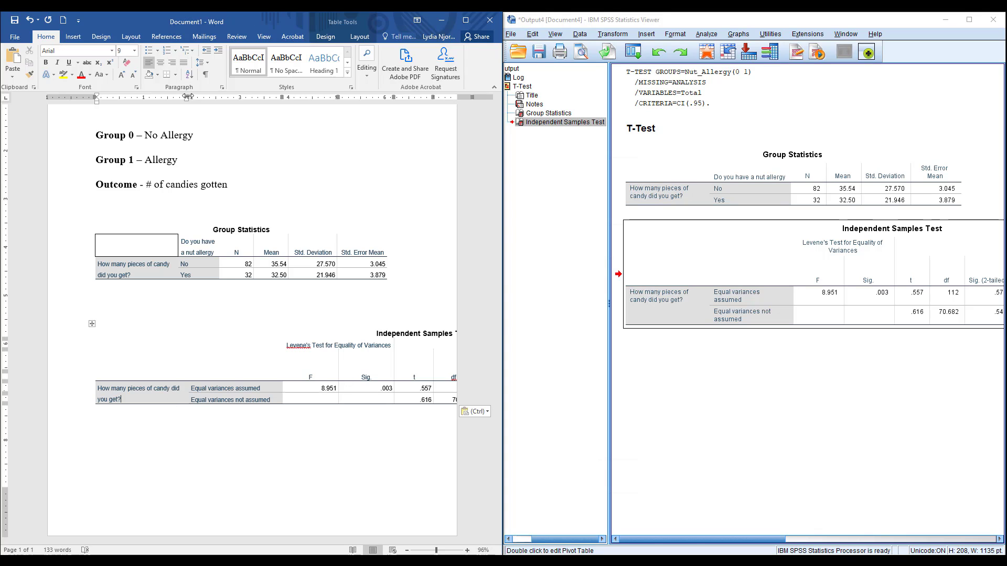
left_click_drag(188, 96, 154, 101)
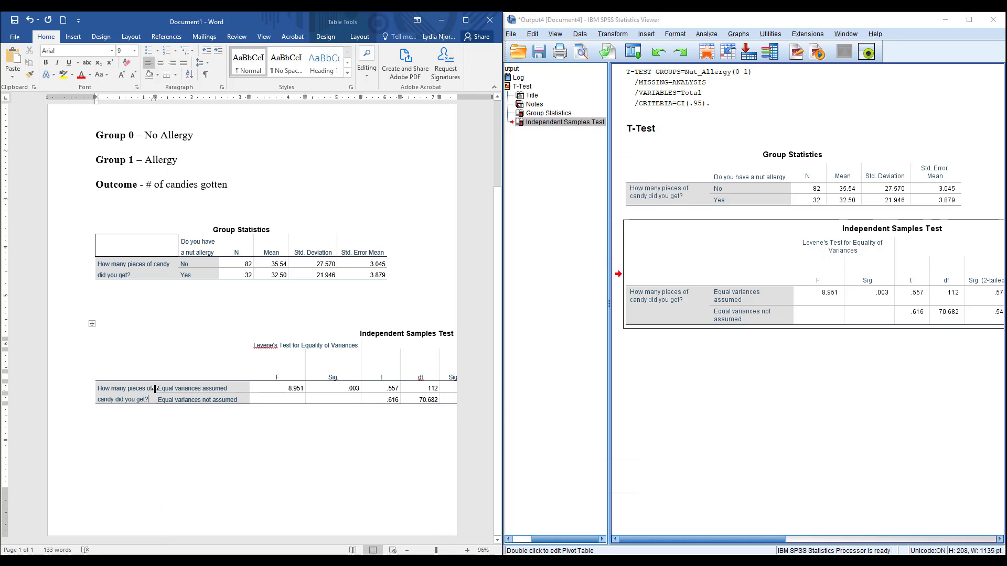
left_click_drag(158, 388, 197, 388)
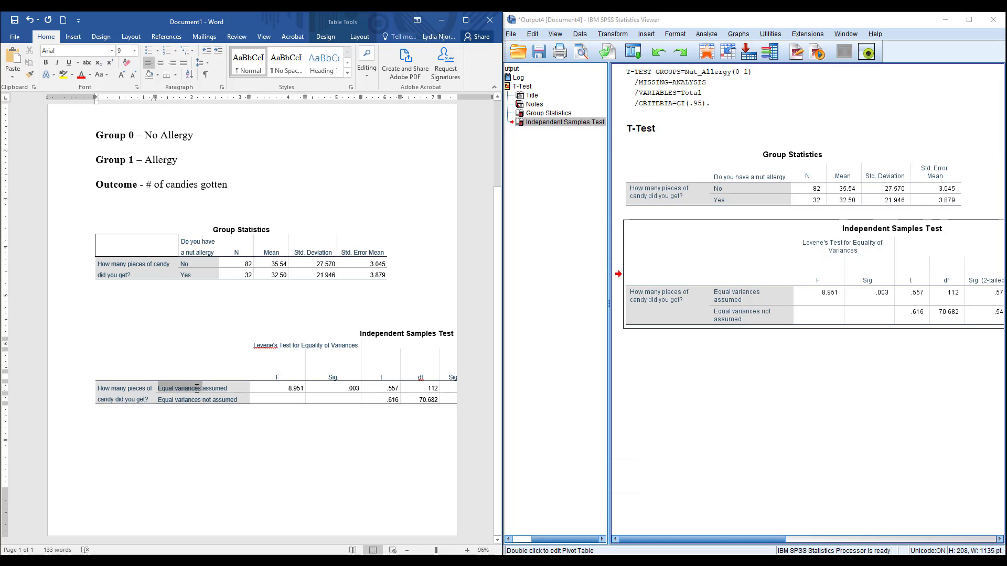
key("BackSpace")
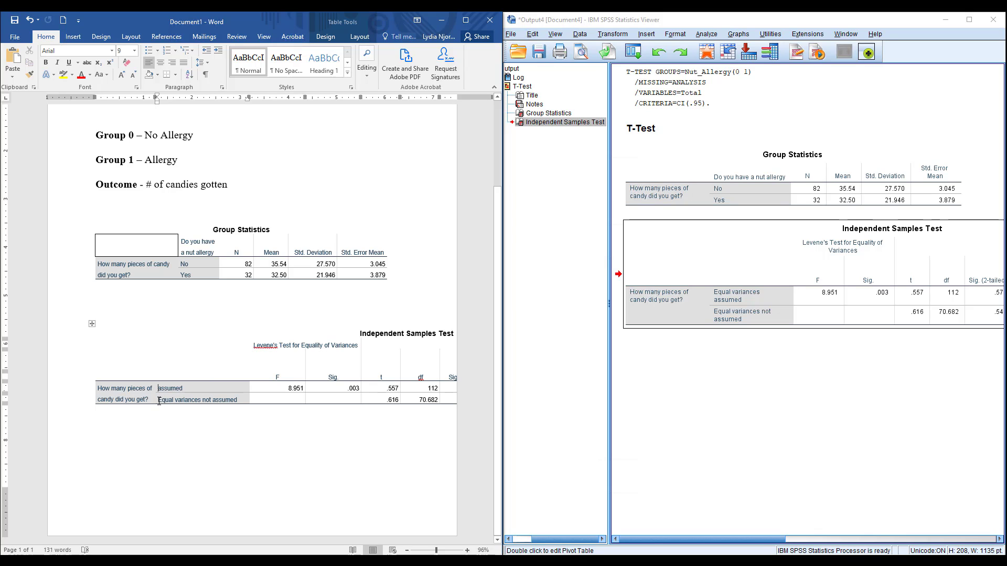
left_click_drag(170, 397, 202, 398)
key("BackSpace")
Step: Narrow the row-label and statistics columns of the Independent Samples Test table and shift the table into the page's left margin
mouse_move(247, 97)
left_mouse_down()
mouse_move(202, 94)
mouse_move(298, 99)
mouse_move(282, 103)
mouse_move(312, 92)
mouse_move(354, 100)
mouse_move(346, 102)
mouse_move(428, 95)
mouse_move(418, 98)
left_mouse_up()
left_click(233, 377)
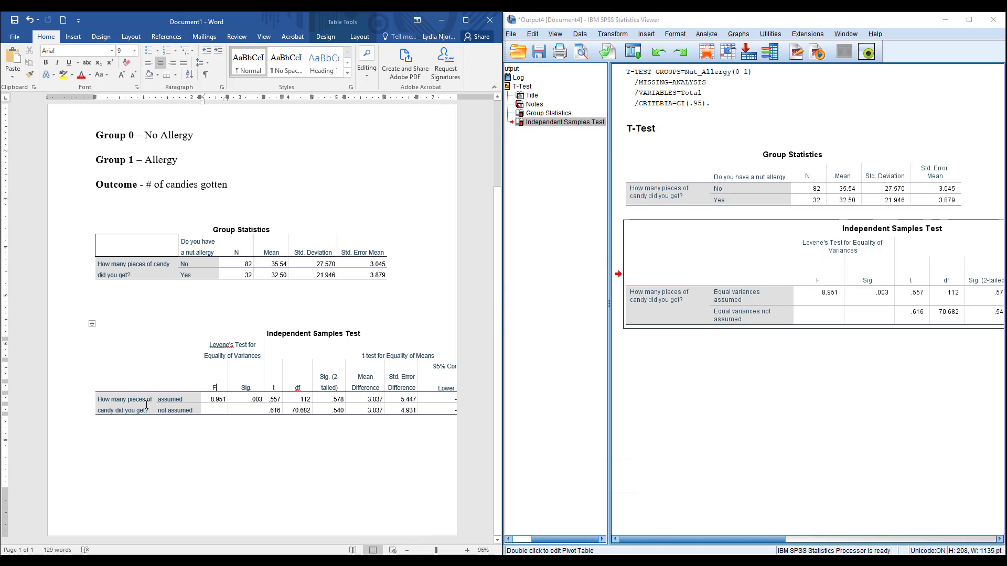
left_click_drag(96, 98, 64, 99)
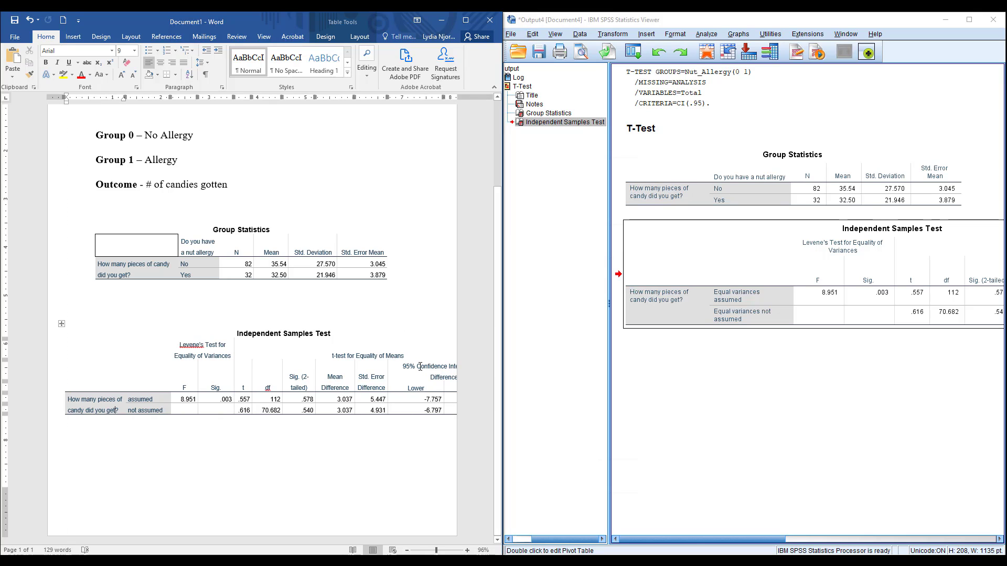
Step: Narrow the Lower and Upper columns of the Independent Samples Test table to fit the page and shorten their shared heading to "95% CI of the Difference"
left_click_drag(418, 366, 437, 366)
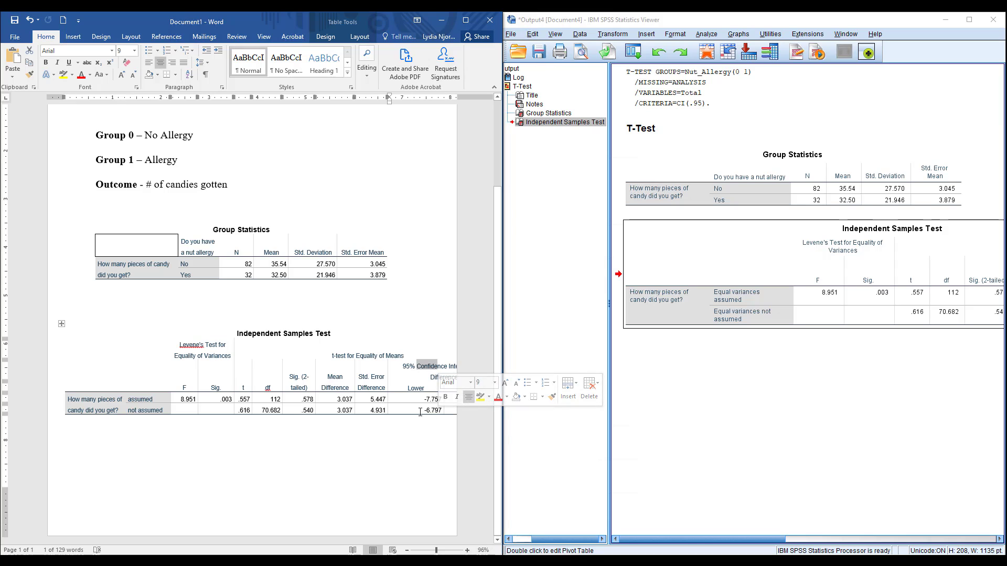
left_click(415, 411)
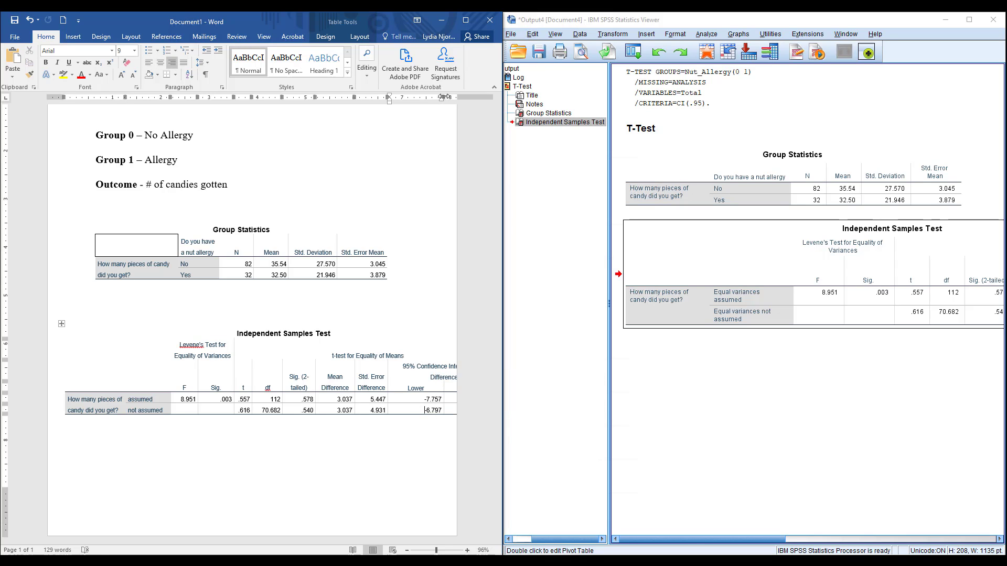
left_click_drag(444, 97, 415, 99)
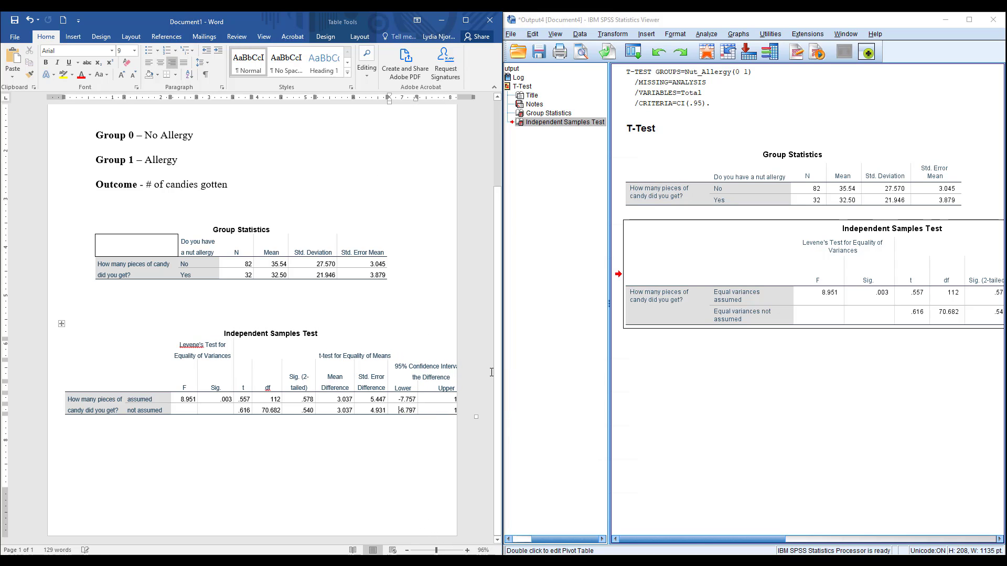
left_click(434, 399)
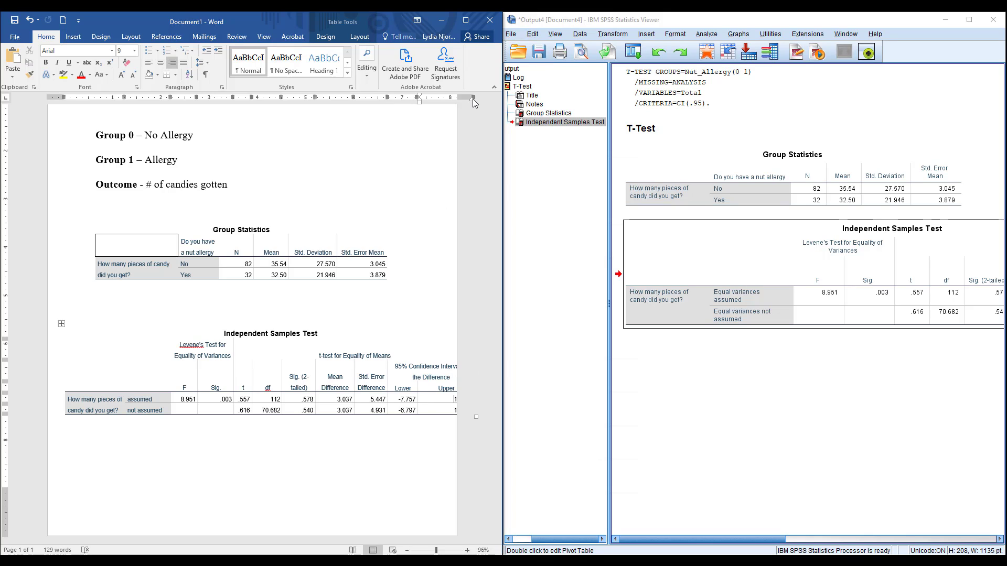
left_click_drag(473, 96, 443, 97)
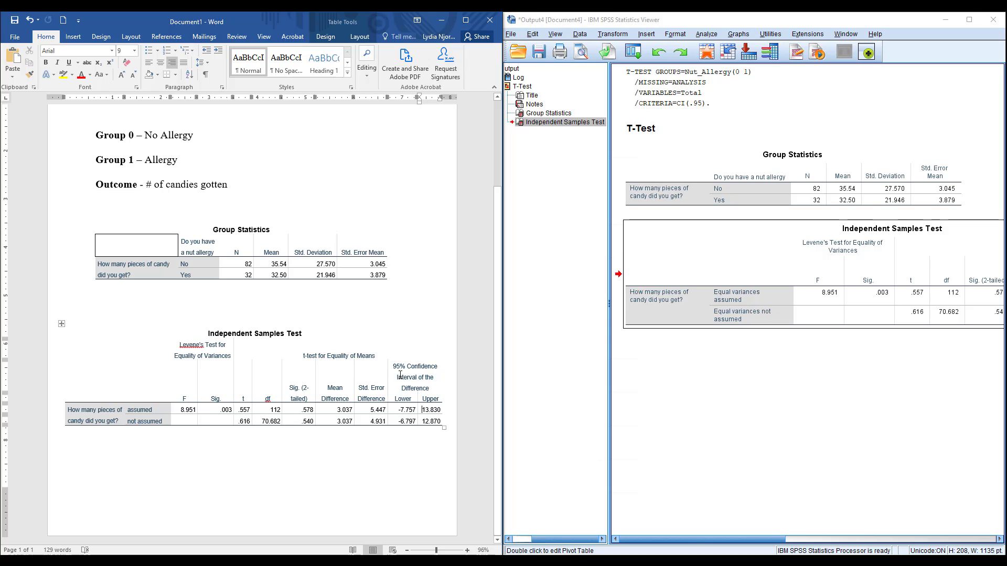
left_click_drag(407, 367, 417, 375)
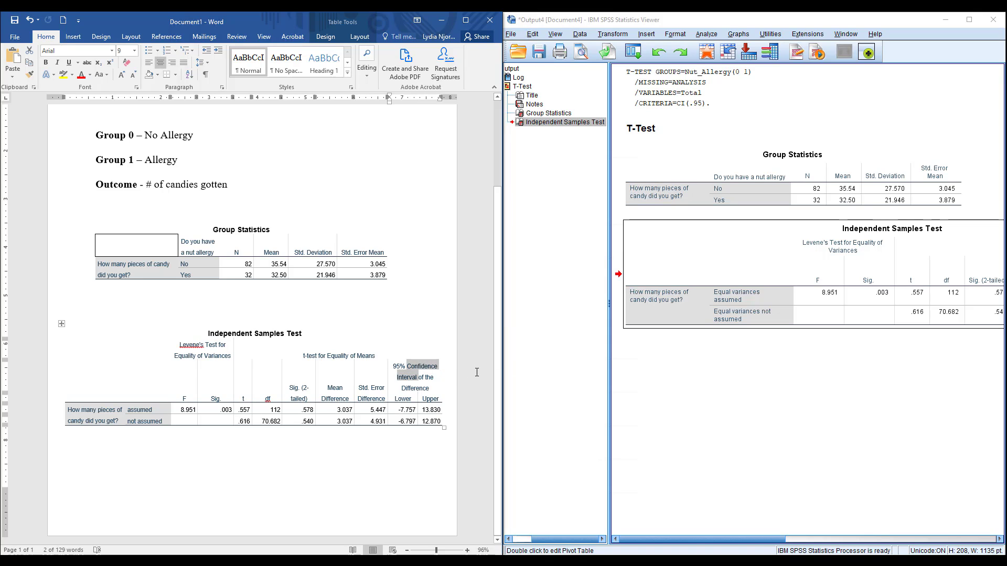
type("CI")
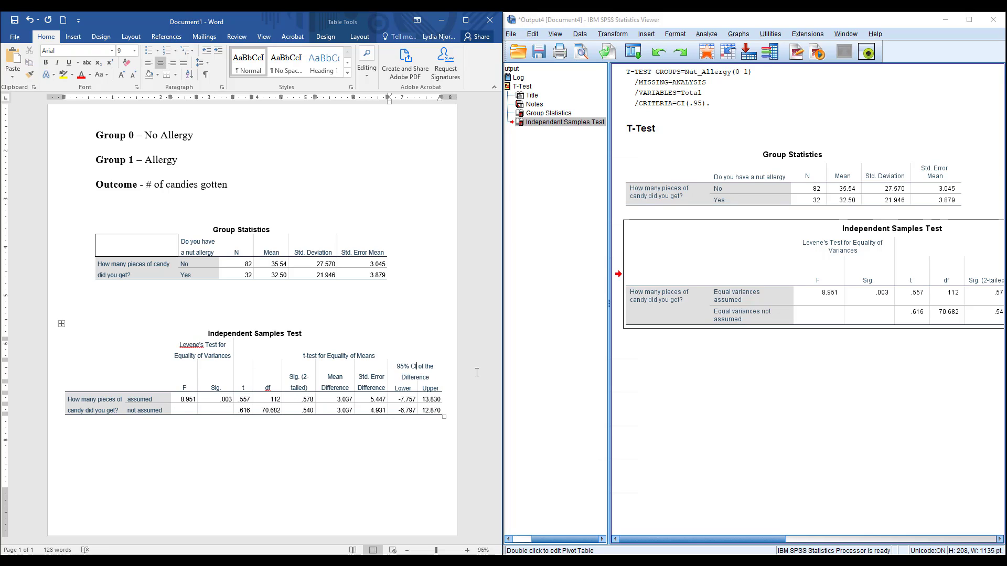